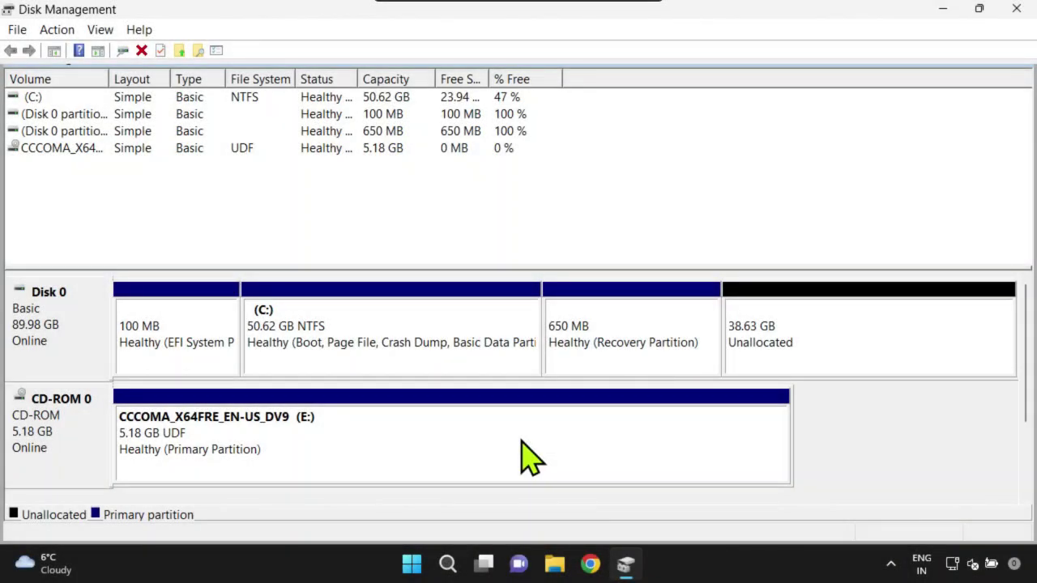
Download the free installer pw1207-free-online.exe from minitool.com and run it
{"action": "right_click", "coordinate": [424, 338]}
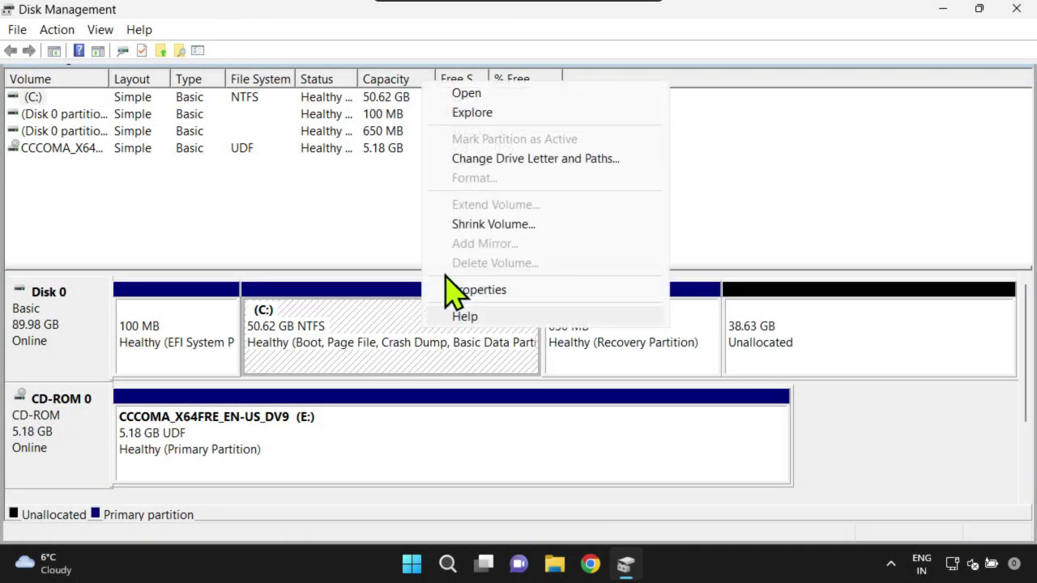
{"action": "left_click", "coordinate": [837, 407]}
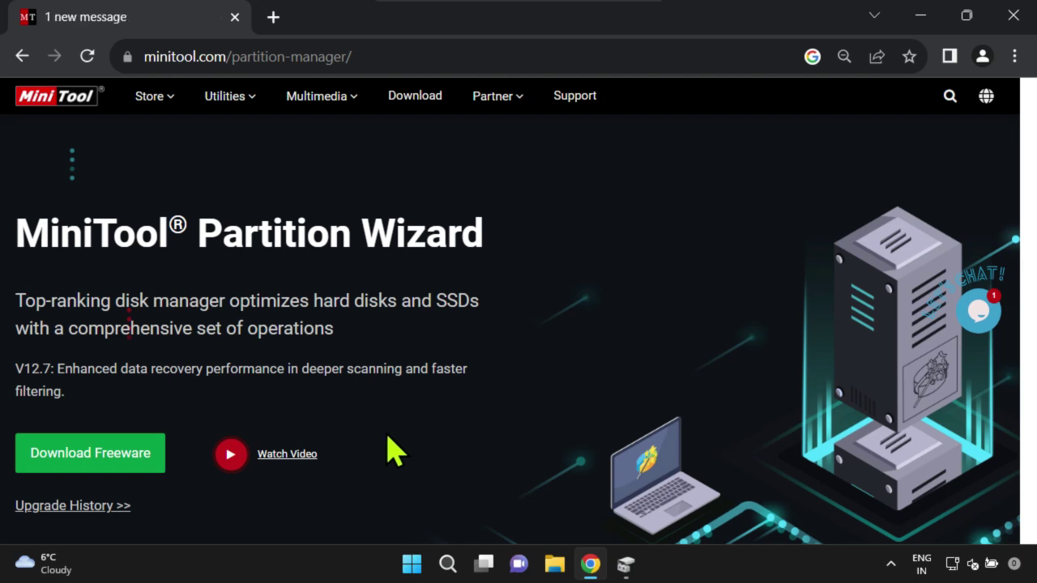
{"action": "left_click", "coordinate": [106, 455]}
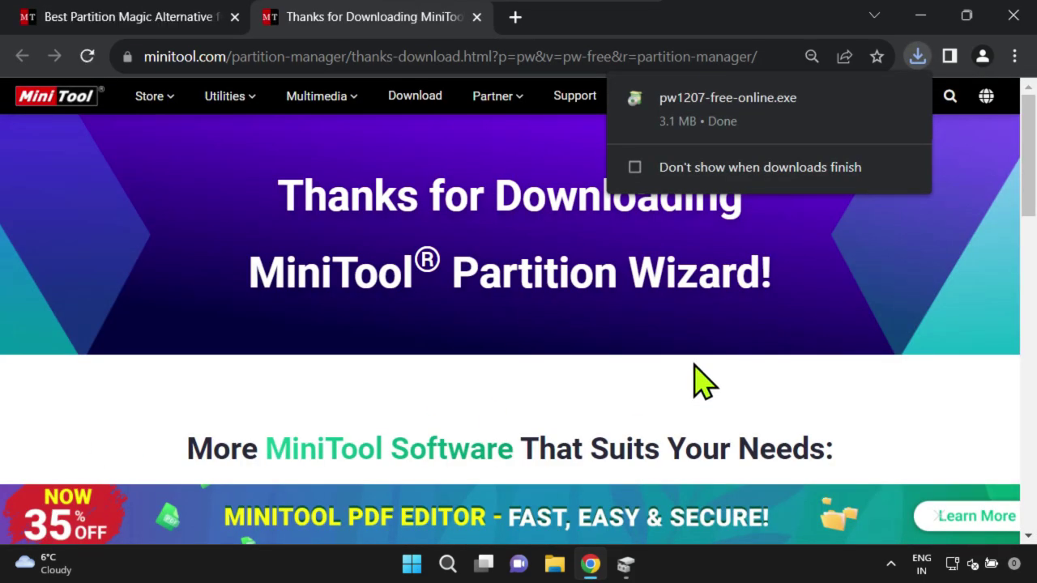
{"action": "left_click", "coordinate": [723, 113]}
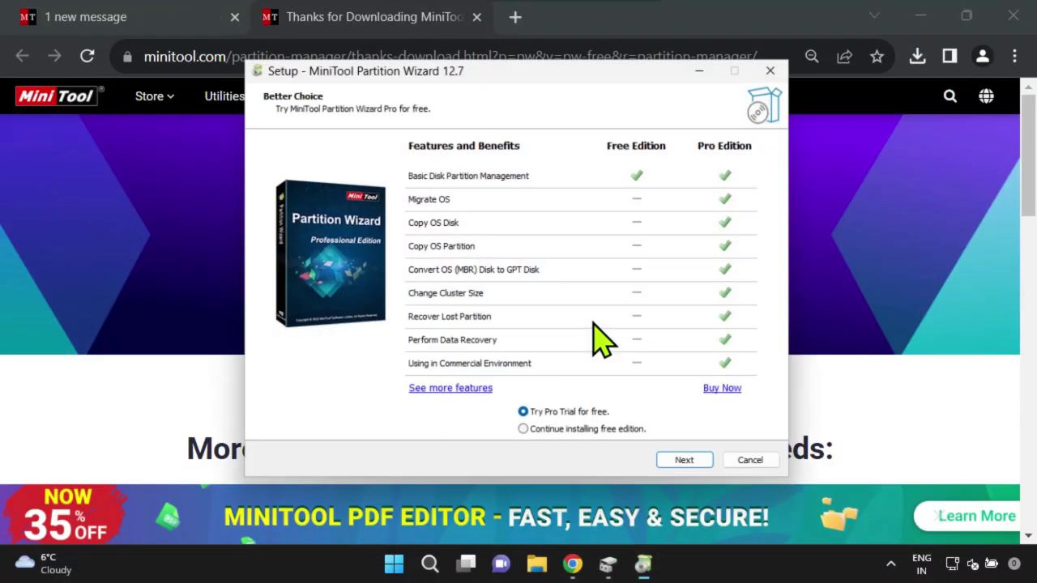
Install the free edition only, with ShadowMaker Free and the Customer Experience programme unchecked
{"action": "left_click", "coordinate": [567, 430]}
{"action": "left_click", "coordinate": [687, 462]}
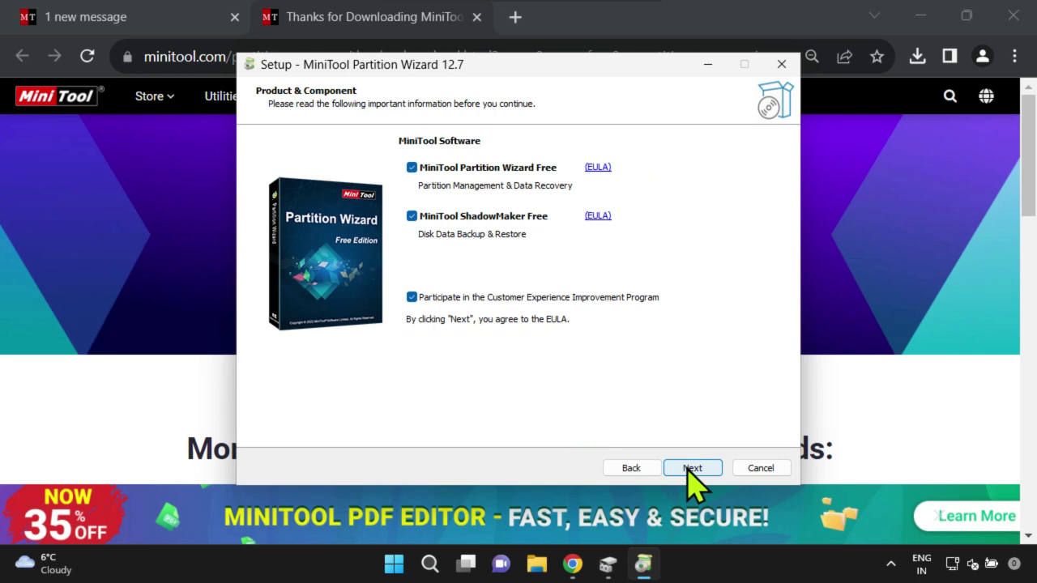
{"action": "left_click", "coordinate": [412, 215]}
{"action": "left_click", "coordinate": [411, 298]}
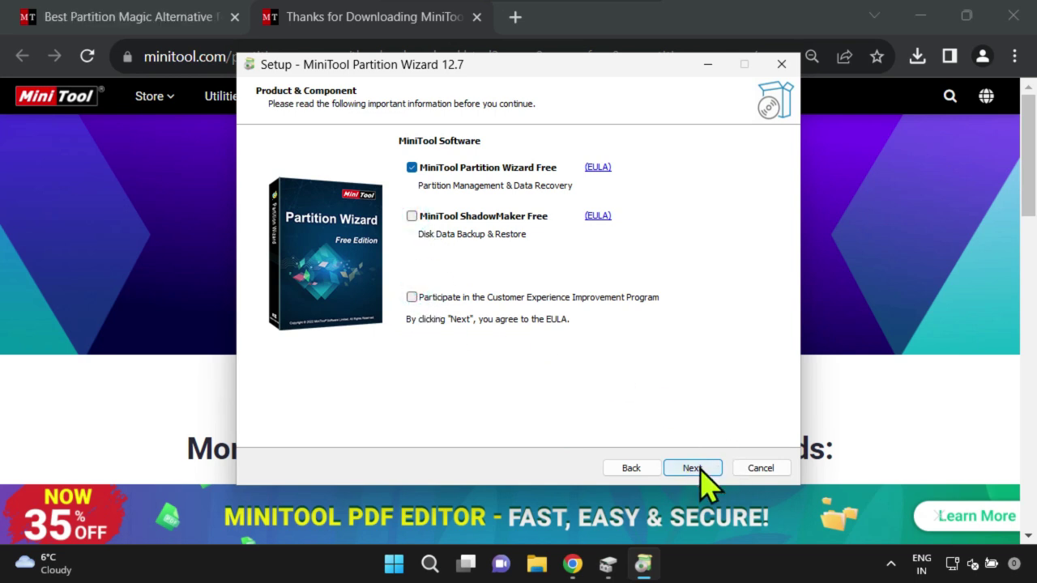
{"action": "left_click", "coordinate": [693, 469]}
{"action": "left_click", "coordinate": [693, 468]}
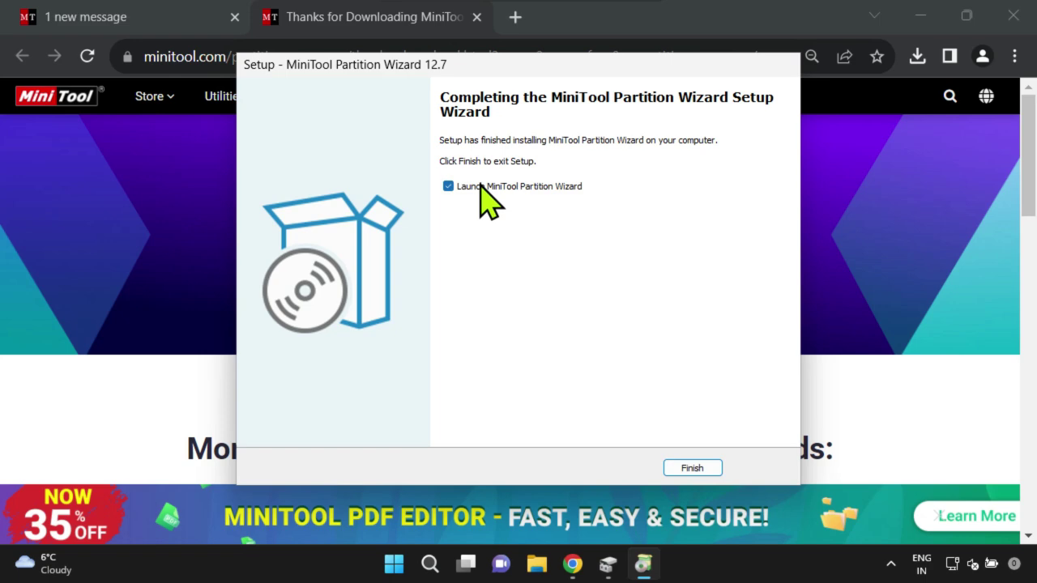
Finish setup with Launch checked and bring up Partition Wizard showing C: at 50.67 GB and 38.63 GB unallocated
{"action": "left_click", "coordinate": [684, 468]}
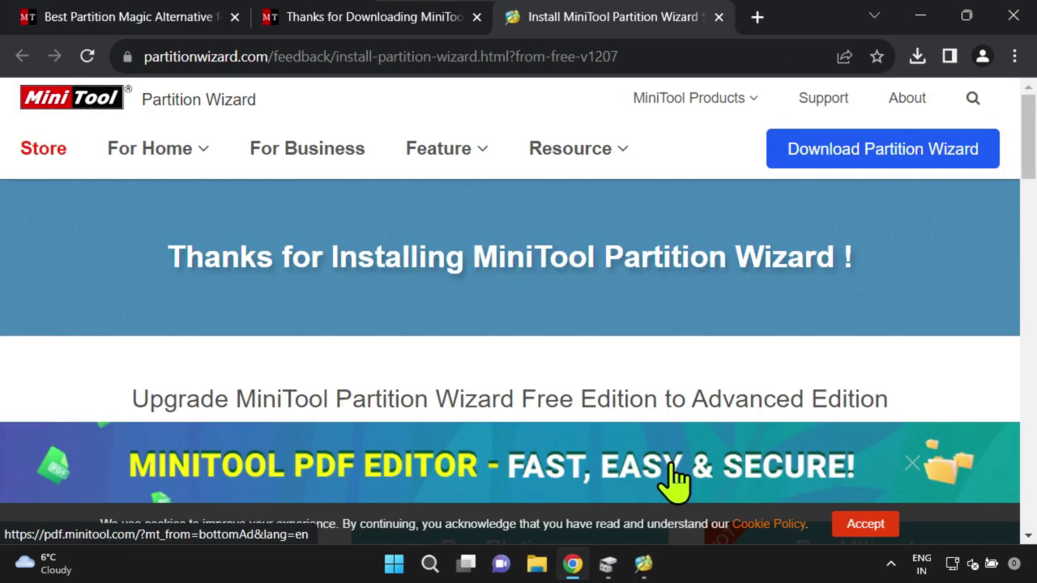
{"action": "left_click", "coordinate": [651, 570]}
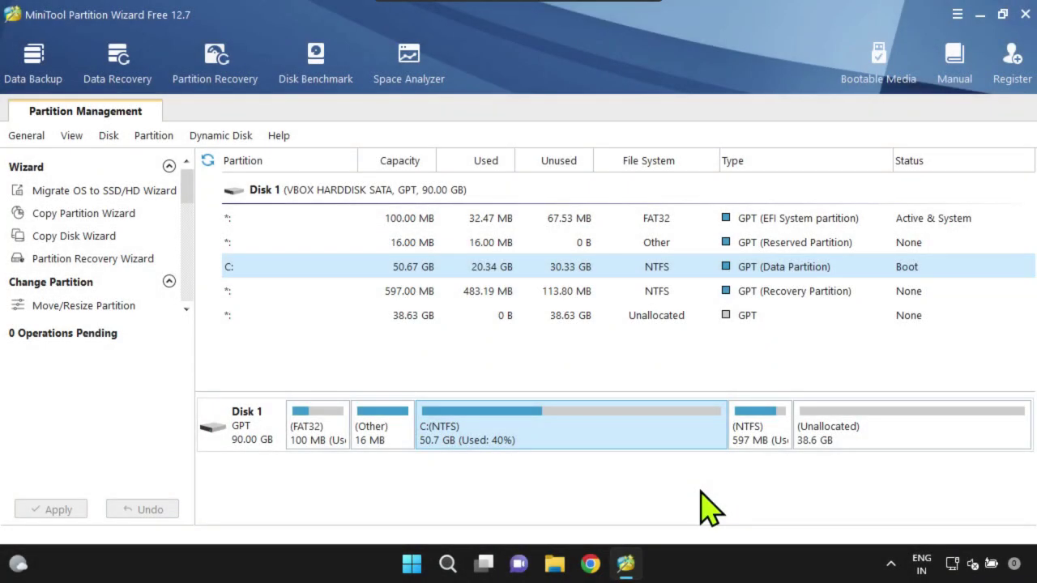
Queue extending C: with all 38.63 GB of unallocated space, making it 89.30 GB
{"action": "right_click", "coordinate": [588, 424]}
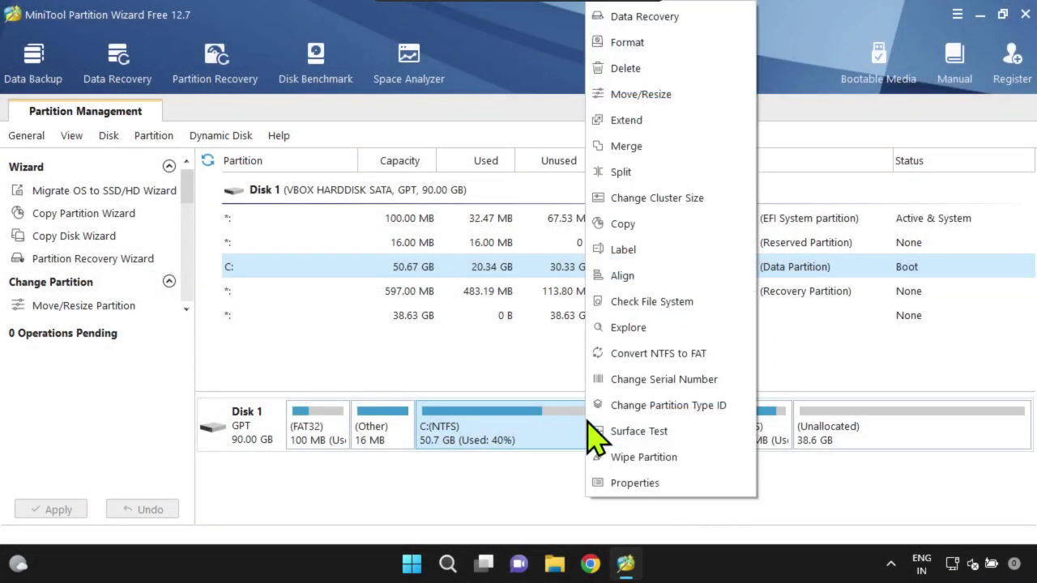
{"action": "left_click", "coordinate": [640, 122]}
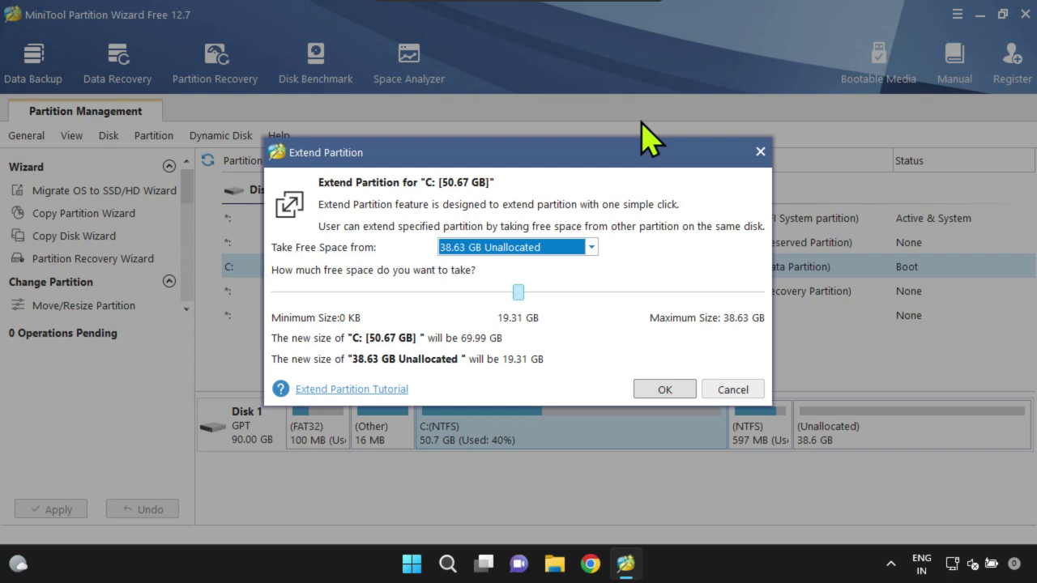
{"action": "left_click", "coordinate": [520, 291]}
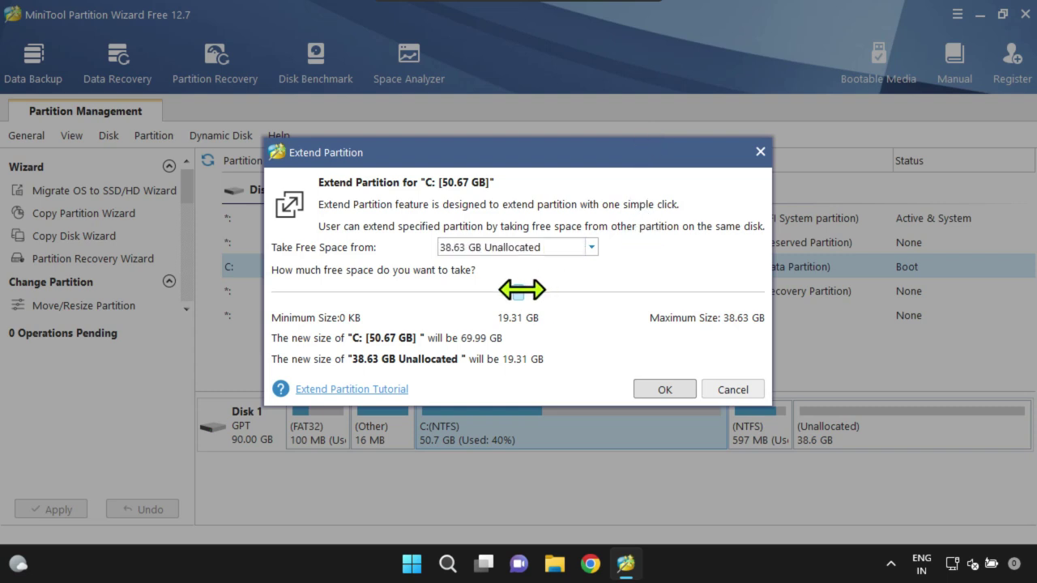
{"action": "left_click_drag", "start_coordinate": [522, 290], "coordinate": [828, 290]}
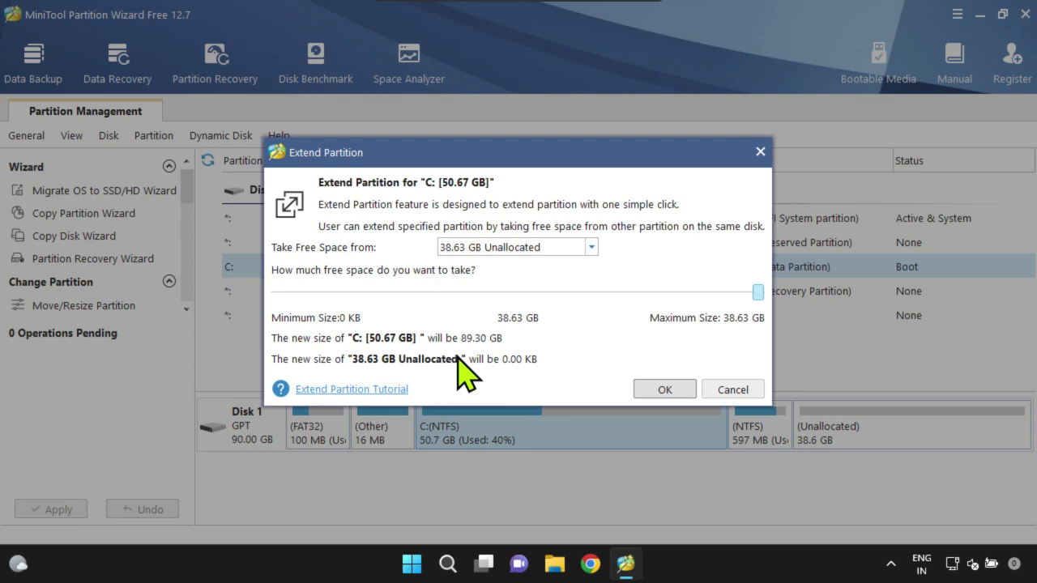
{"action": "left_click", "coordinate": [679, 395]}
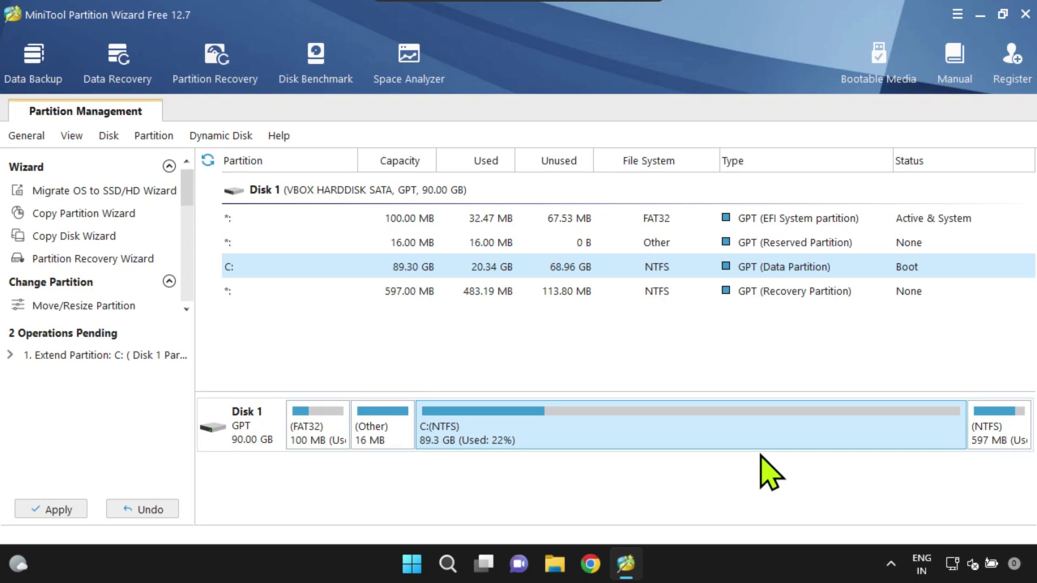
Apply the pending extension of C: to 89.30 GB and acknowledge the success message
{"action": "left_click", "coordinate": [59, 509]}
{"action": "left_click", "coordinate": [481, 319]}
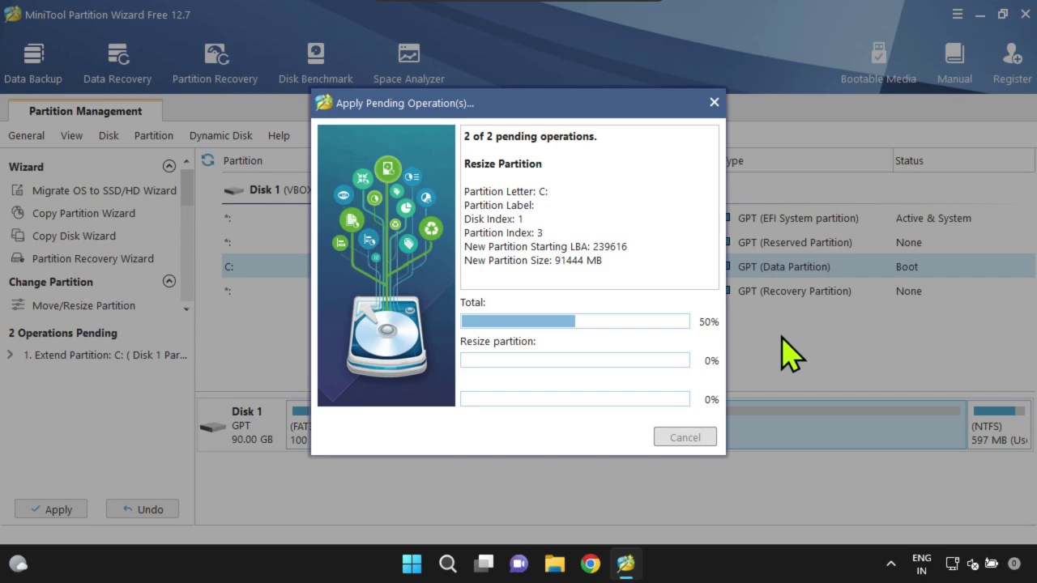
{"action": "left_click", "coordinate": [516, 306]}
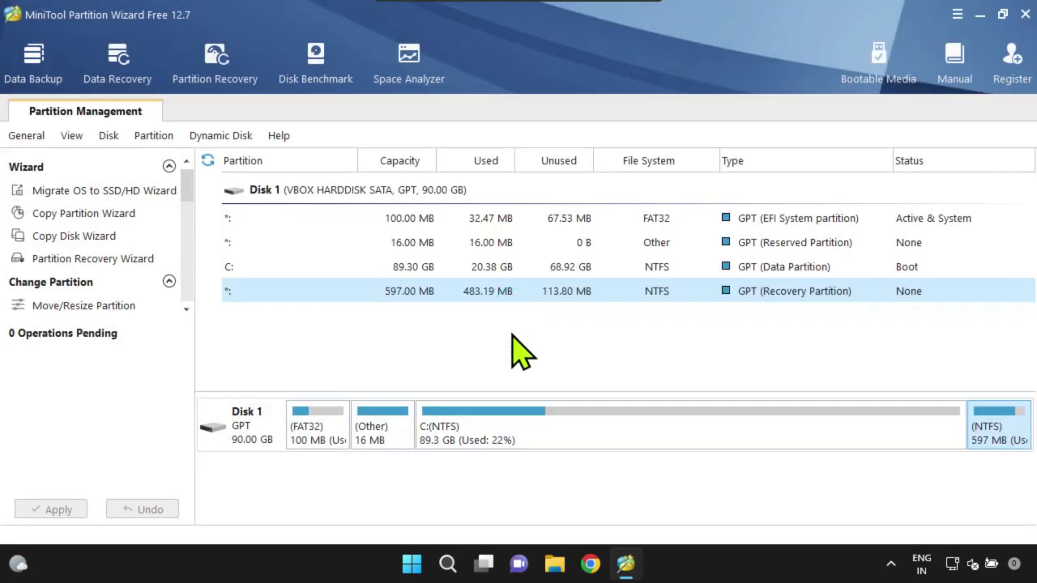
Quit Partition Wizard, confirming the exit
{"action": "left_click", "coordinate": [1025, 15]}
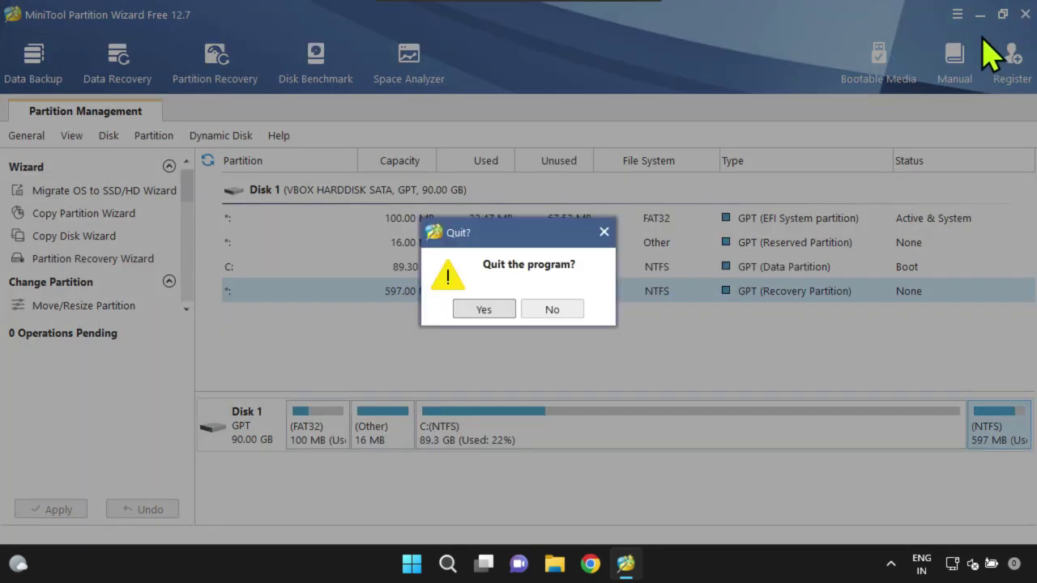
{"action": "left_click", "coordinate": [483, 310]}
{"action": "left_click", "coordinate": [437, 558]}
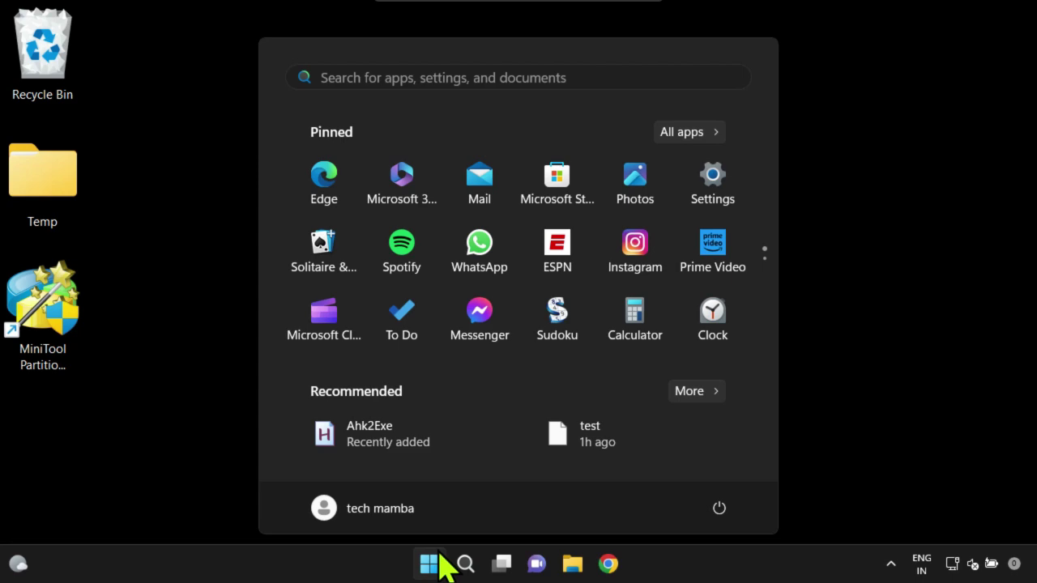
Launch Disk Management from the Start button's admin menu to check the size of C:
{"action": "left_click", "coordinate": [718, 508]}
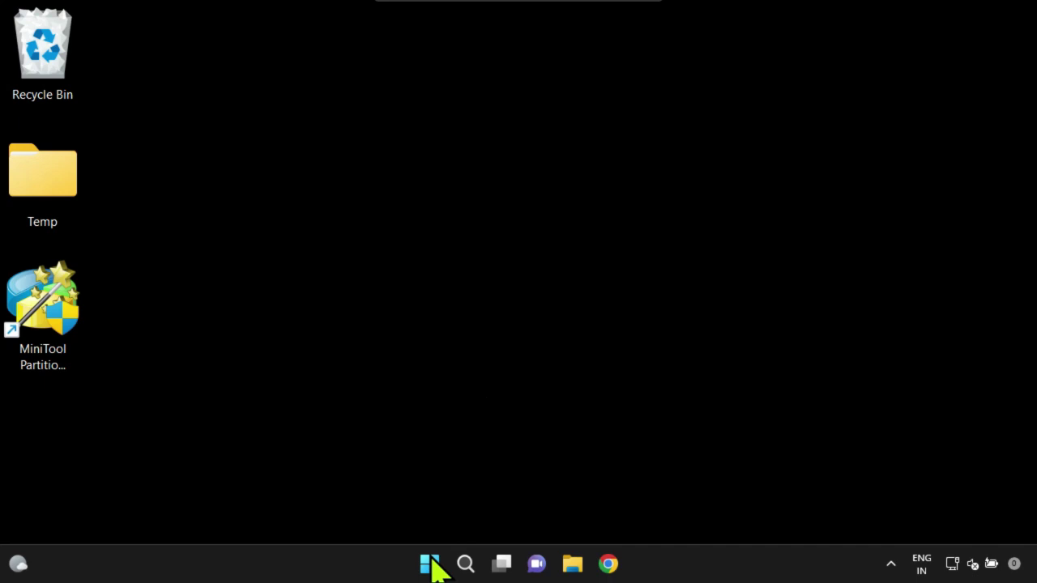
{"action": "right_click", "coordinate": [426, 567]}
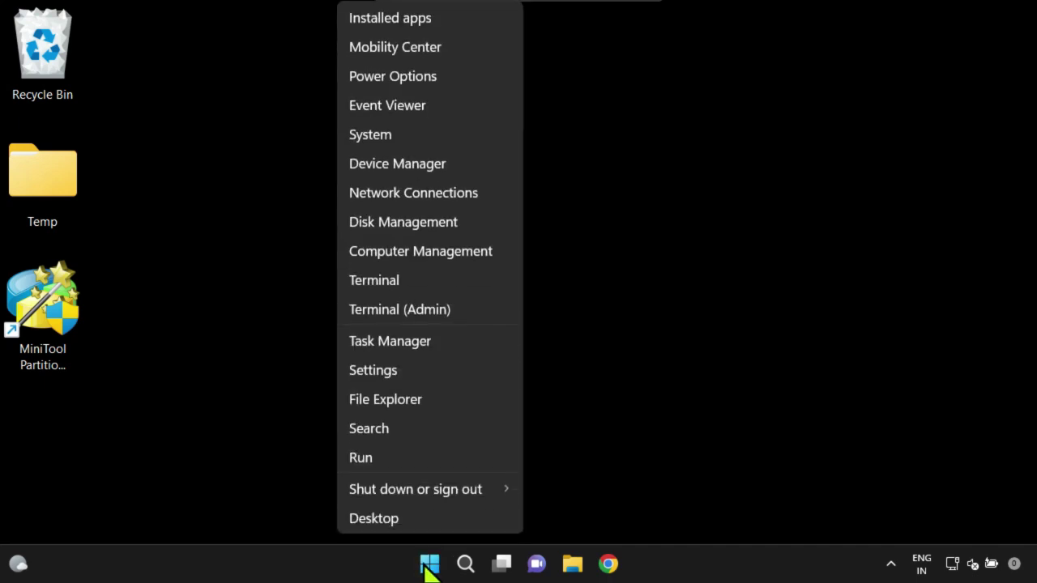
{"action": "left_click", "coordinate": [419, 225]}
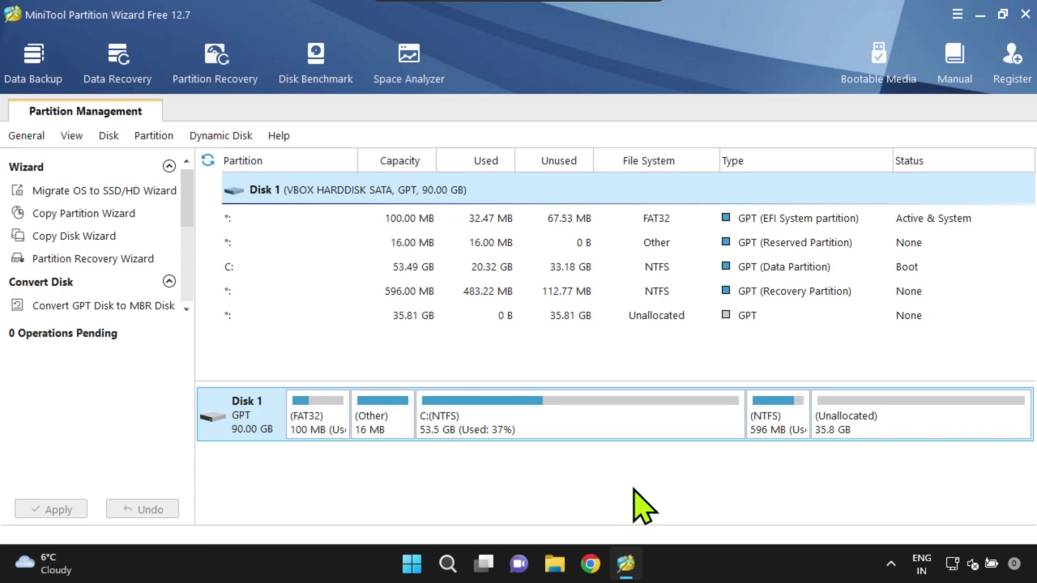
Look at the options for the 35.81 GB unallocated space, then close the menu unchanged
{"action": "right_click", "coordinate": [883, 419]}
{"action": "left_click", "coordinate": [810, 501]}
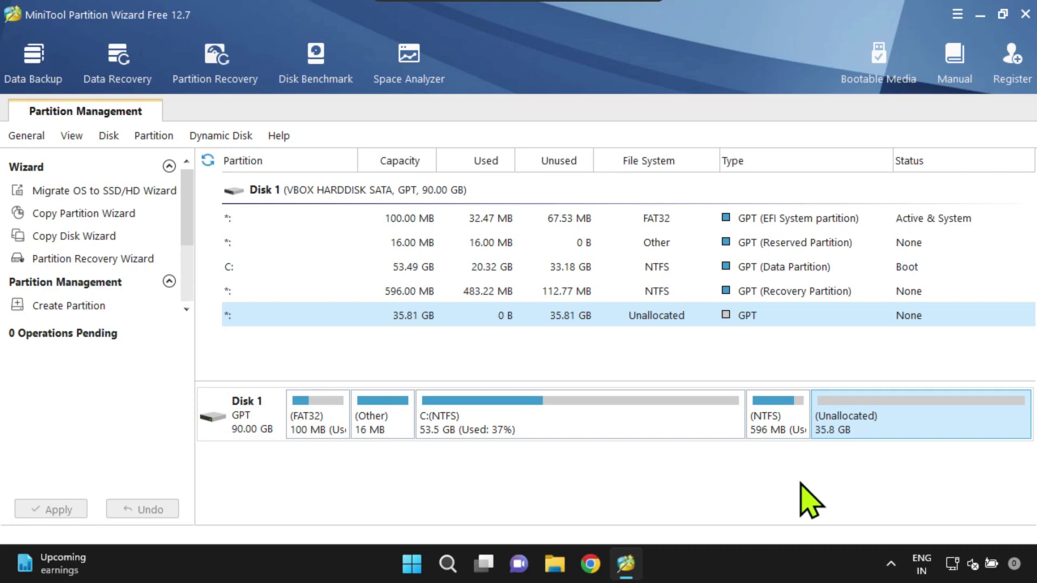
Move the 596 MB recovery partition to the very end of the disk
{"action": "right_click", "coordinate": [776, 421]}
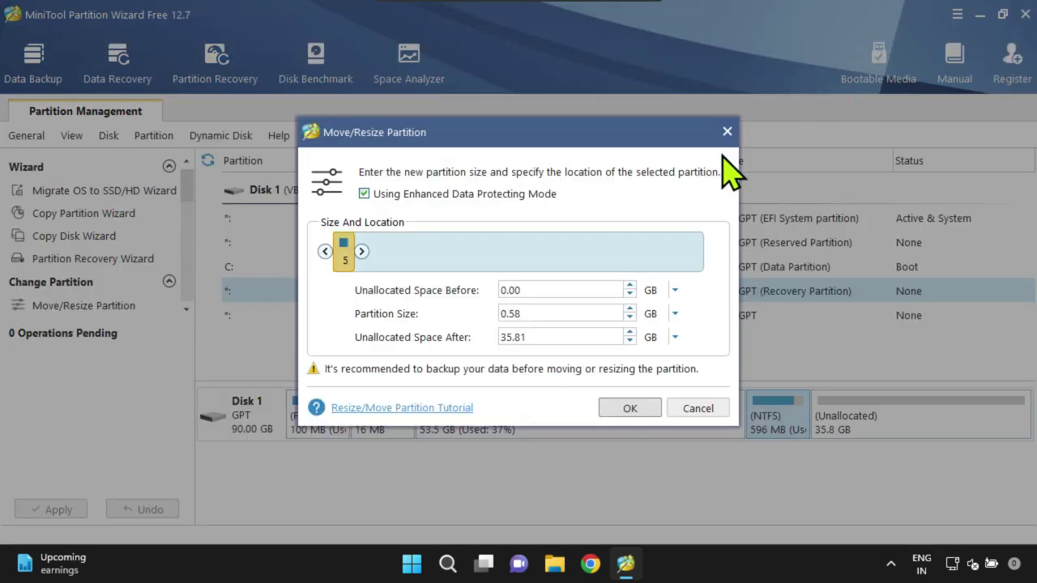
{"action": "left_click_drag", "start_coordinate": [345, 249], "coordinate": [864, 257]}
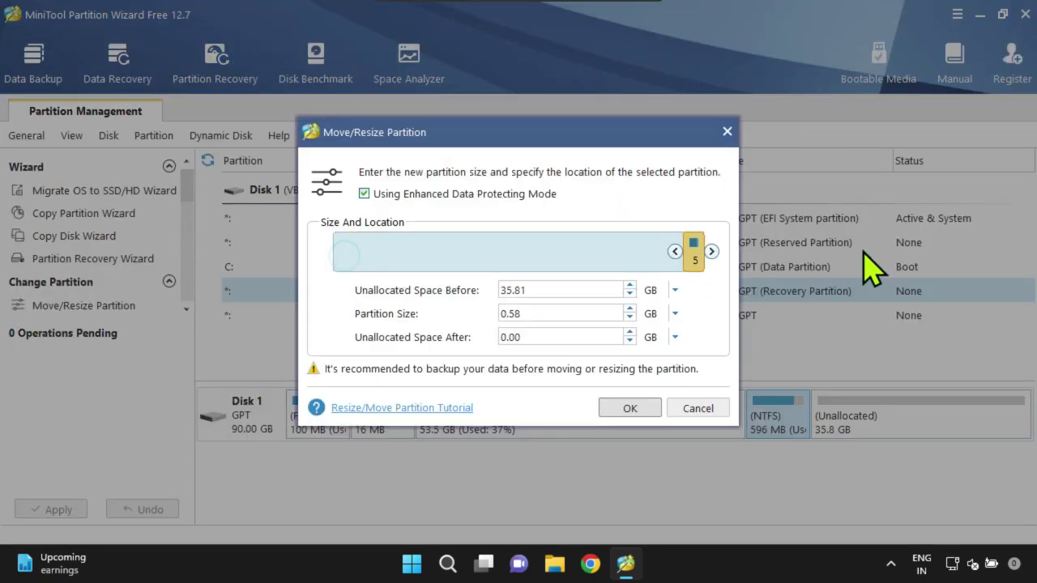
{"action": "left_click", "coordinate": [638, 407]}
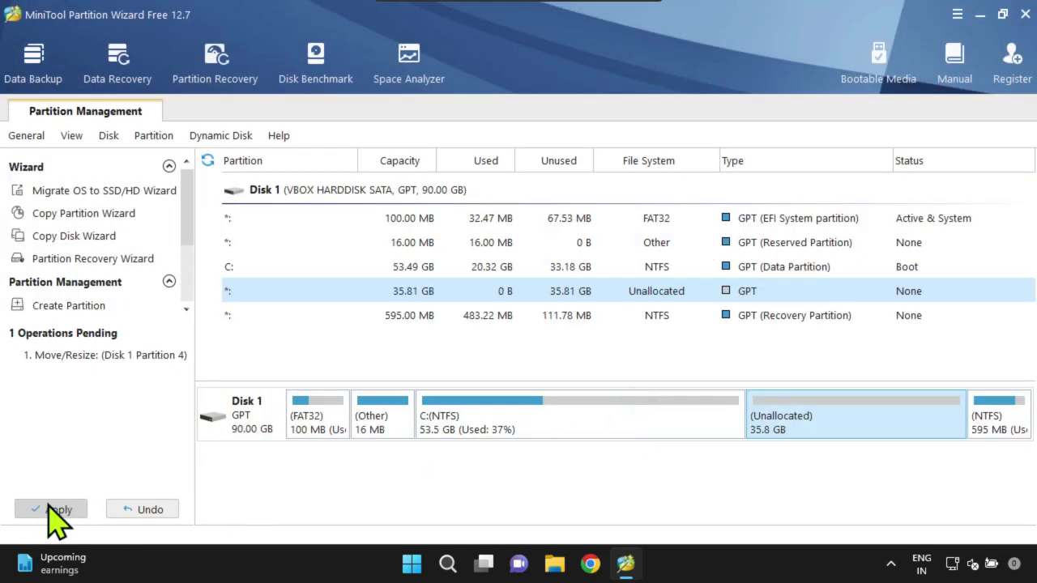
Apply the move so the 35.81 GB unallocated space now follows C:
{"action": "left_click", "coordinate": [48, 507]}
{"action": "left_click", "coordinate": [476, 320]}
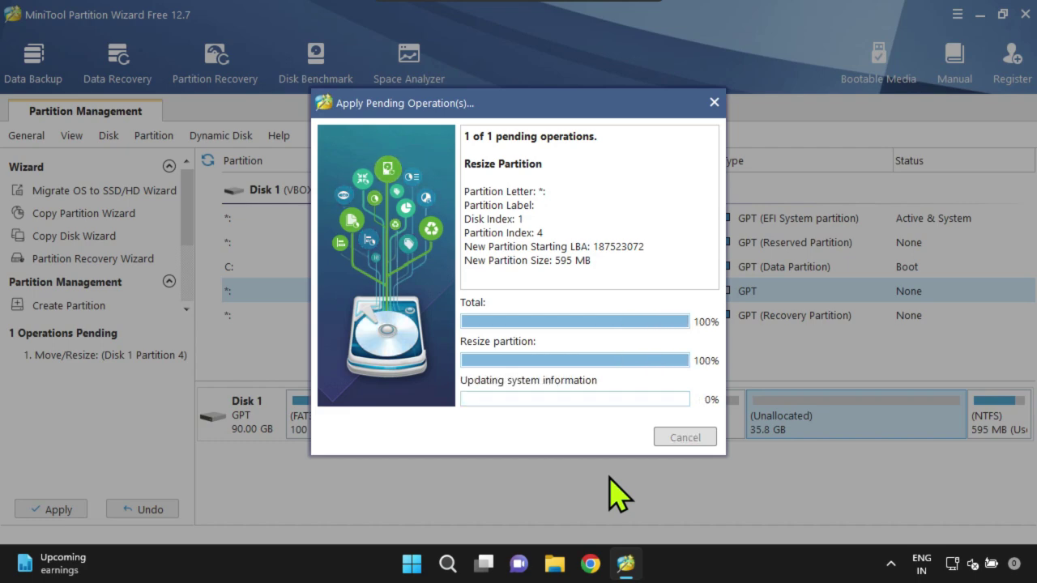
{"action": "left_click", "coordinate": [518, 309]}
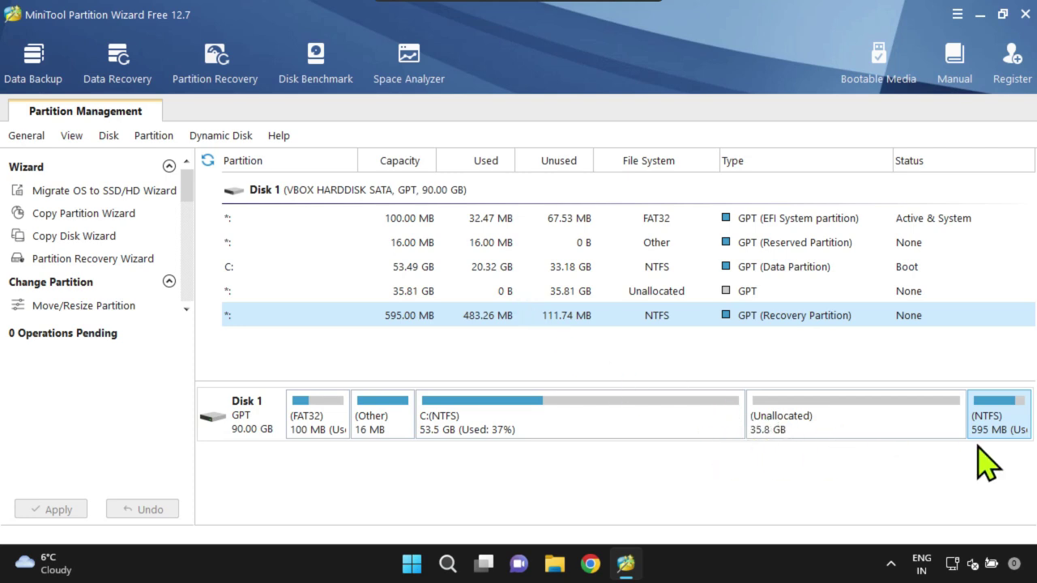
Quit Partition Wizard and, in Disk Management, check that Extend Volume is offered for C:
{"action": "left_click", "coordinate": [1024, 15]}
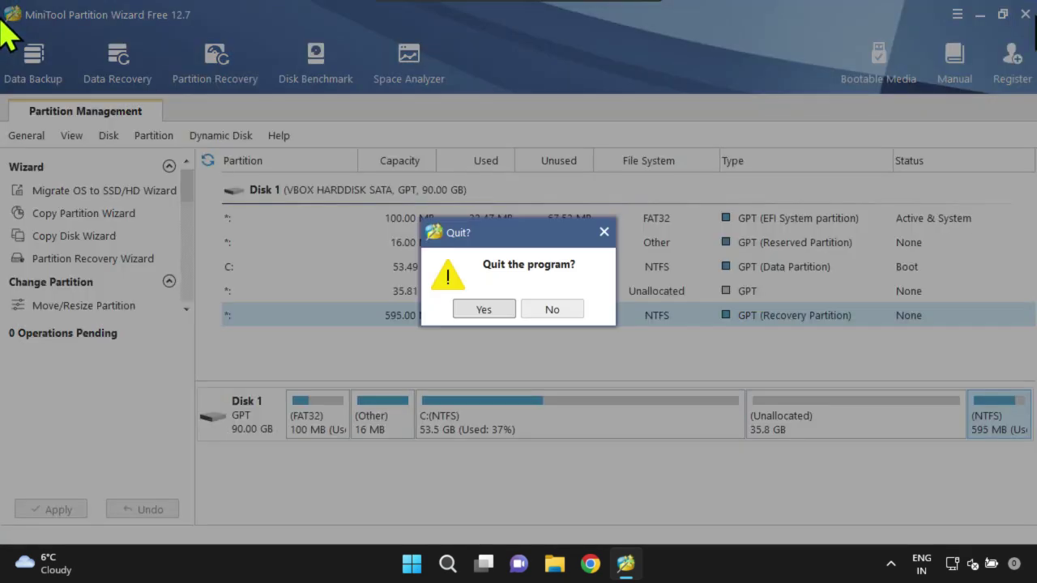
{"action": "left_click", "coordinate": [480, 308]}
{"action": "right_click", "coordinate": [429, 564]}
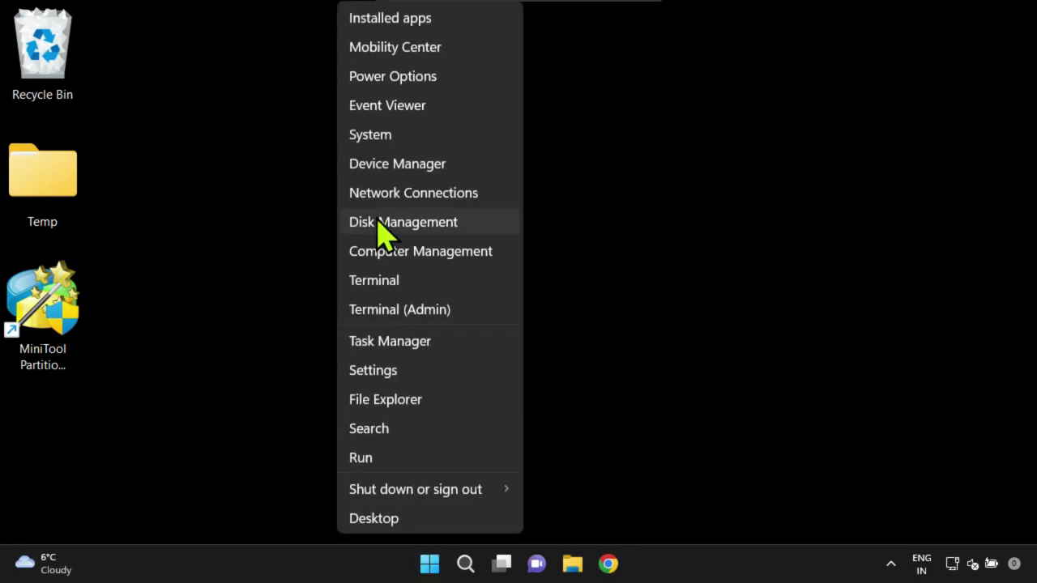
{"action": "left_click", "coordinate": [379, 223]}
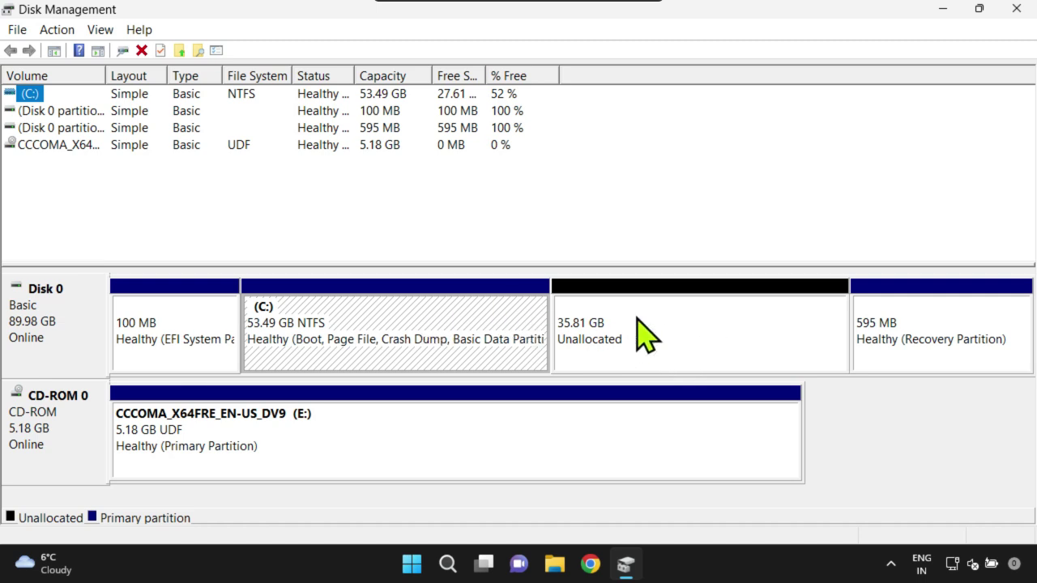
{"action": "right_click", "coordinate": [443, 315]}
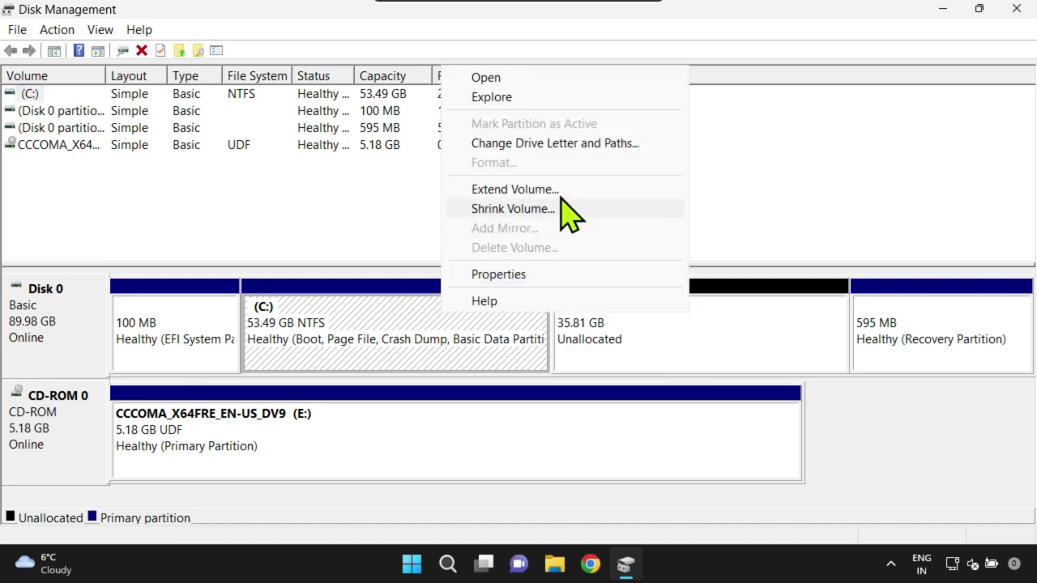